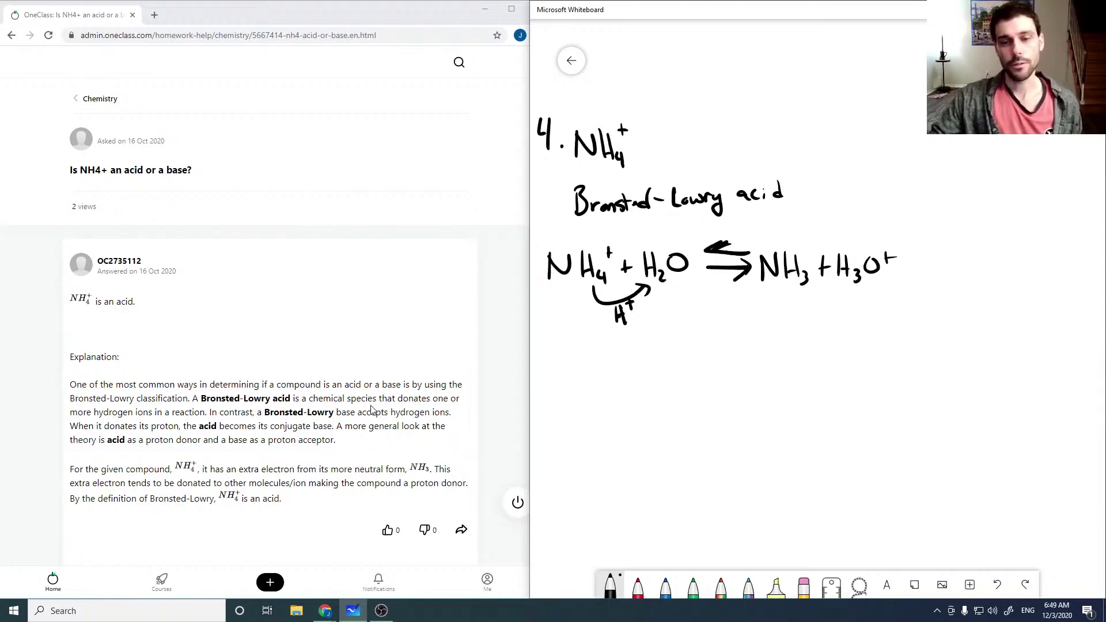
pyautogui.scroll(-1, 372, 407)
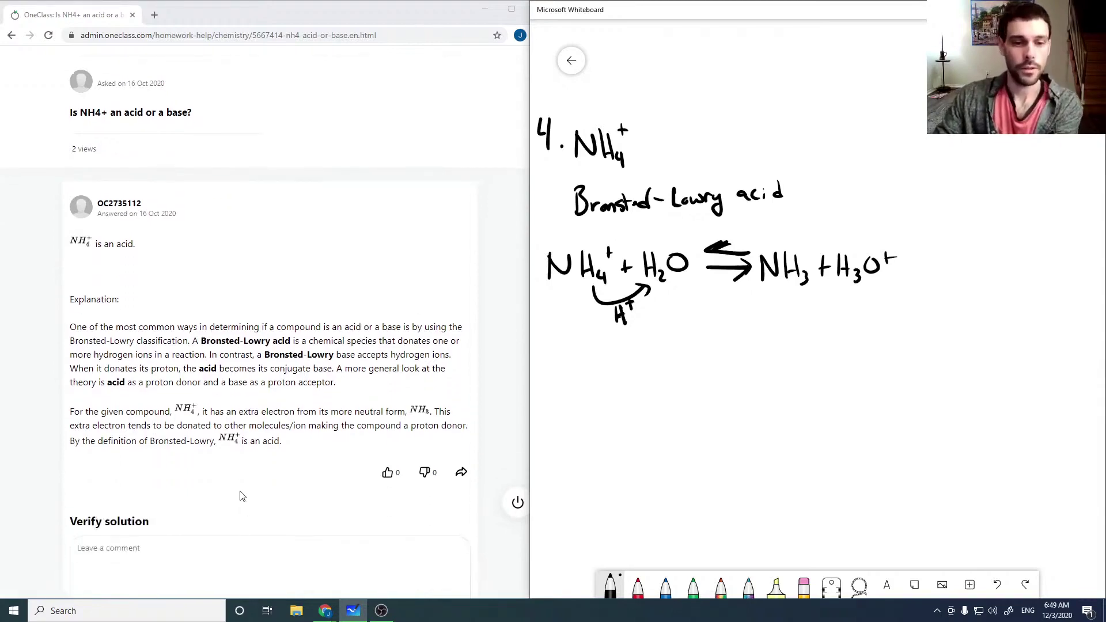
pyautogui.scroll(-1, 242, 497)
# Comment "Solution is correct" under Verify solution on the NH4+ answer and mark it correct.
pyautogui.click(205, 496)
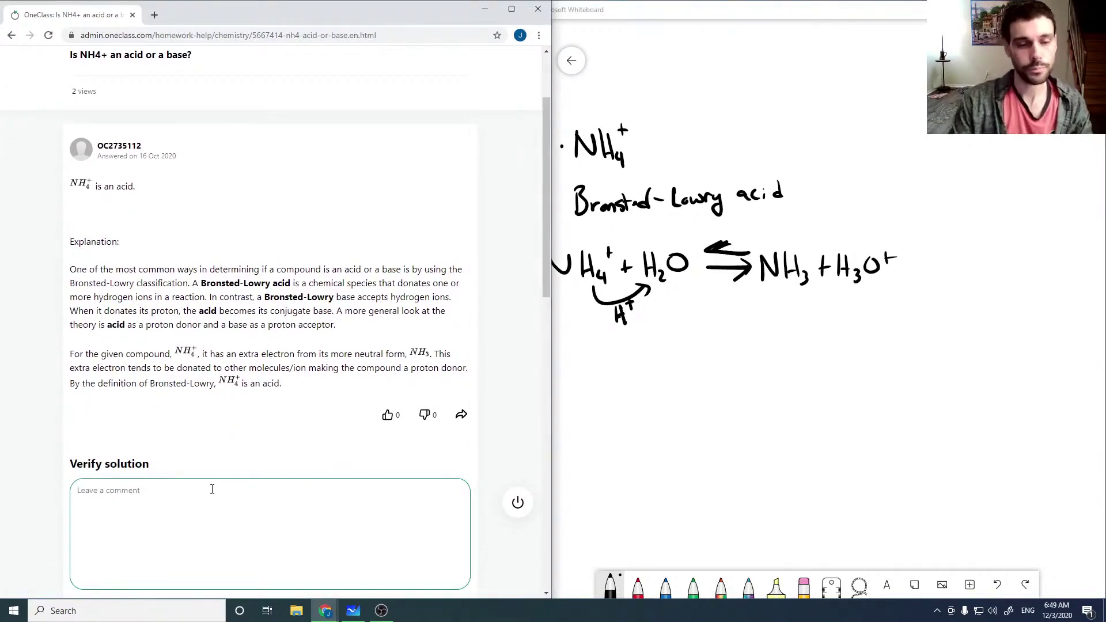
pyautogui.write('Solution ')
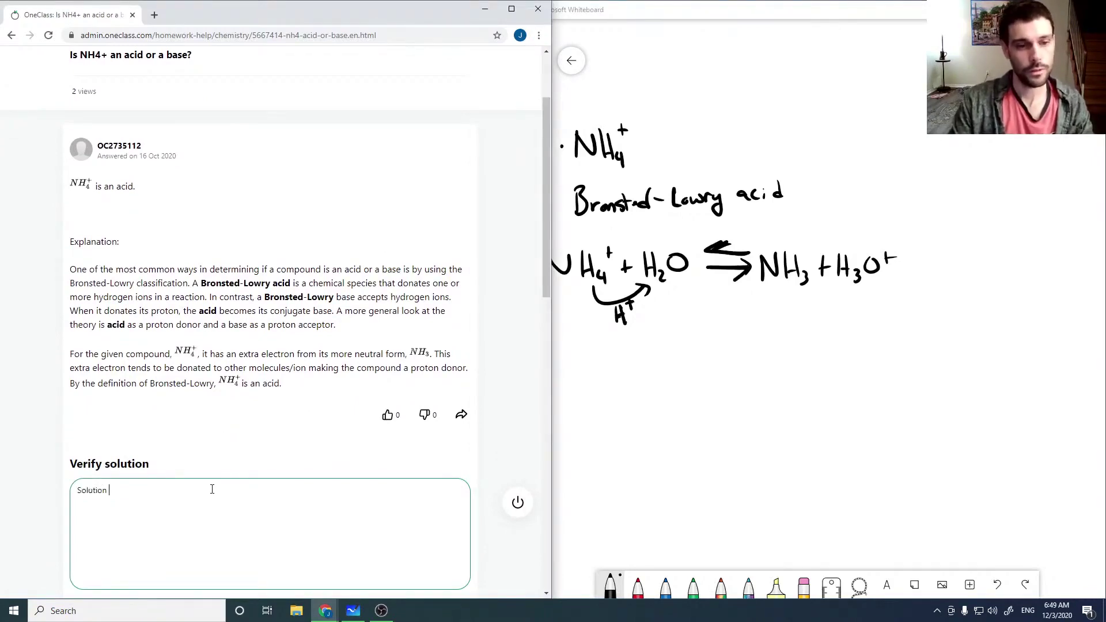
pyautogui.write('is ')
pyautogui.write('oc')
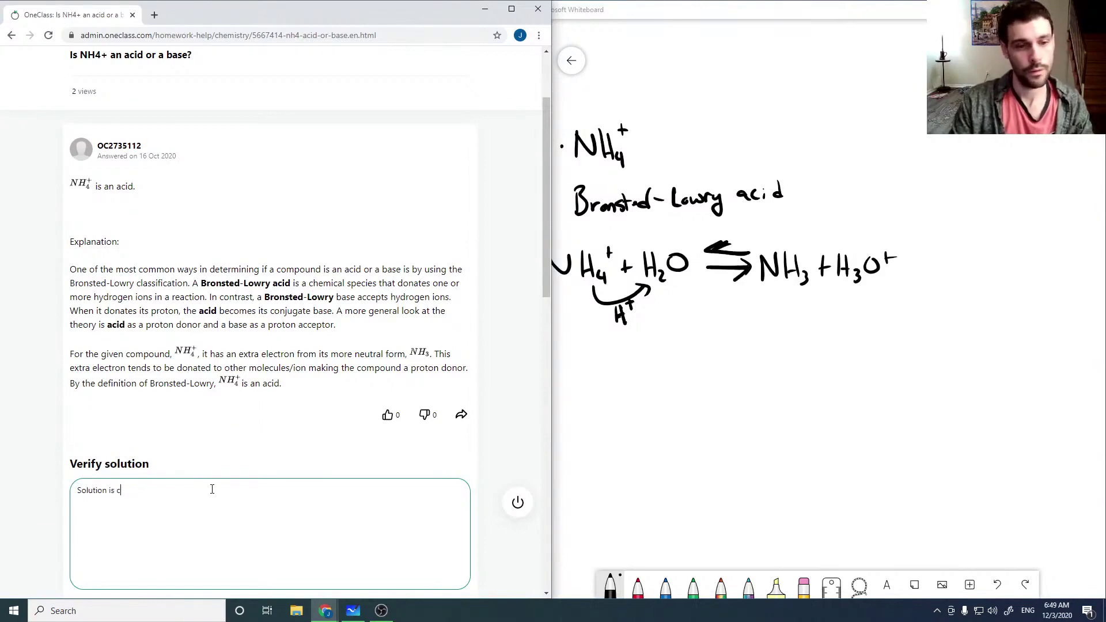
pyautogui.write('rrect')
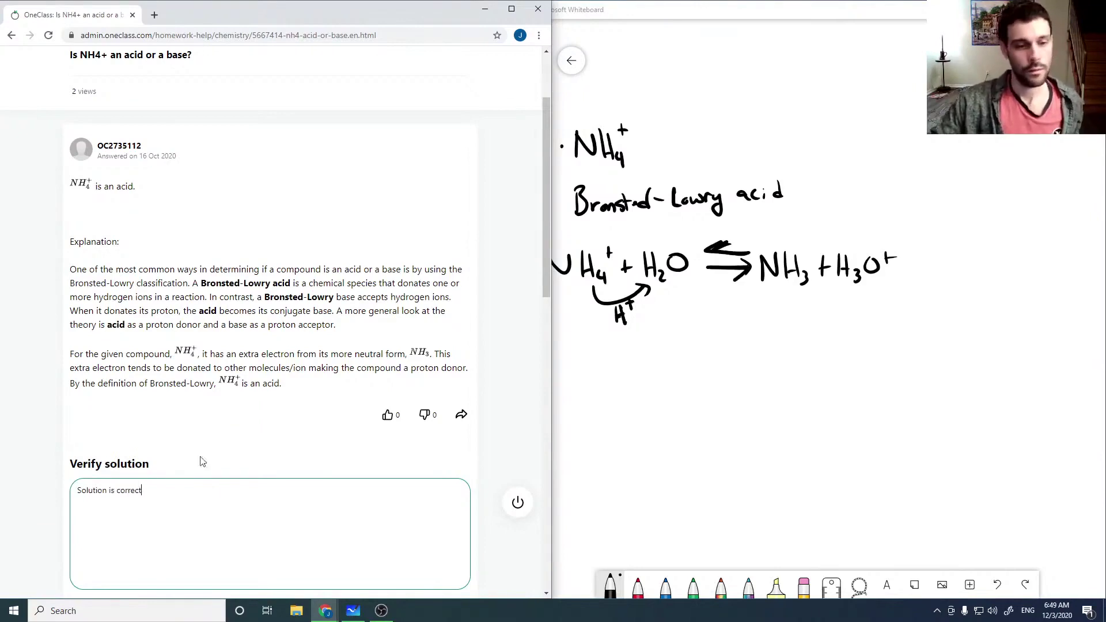
pyautogui.scroll(-2, 212, 490)
pyautogui.click(343, 496)
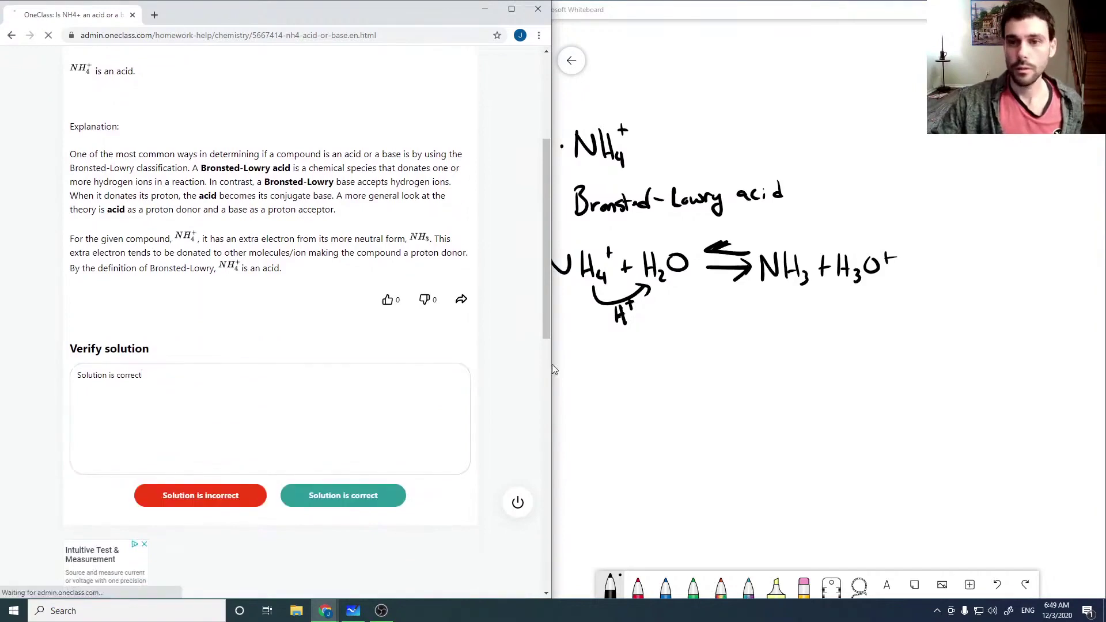